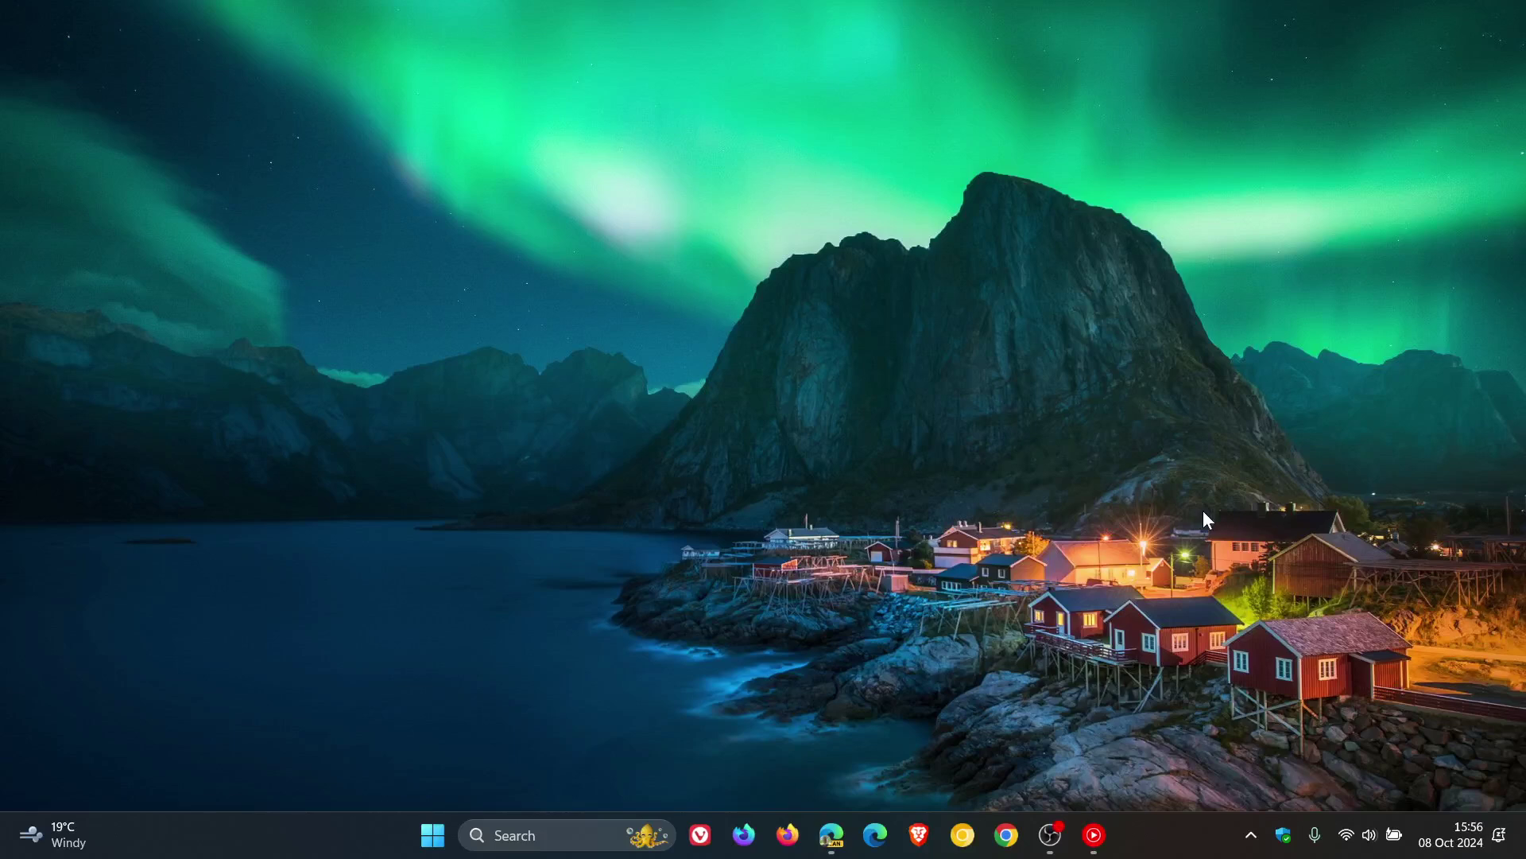
- Launch Microsoft Edge Canary from the taskbar icon
left_click(831, 835)
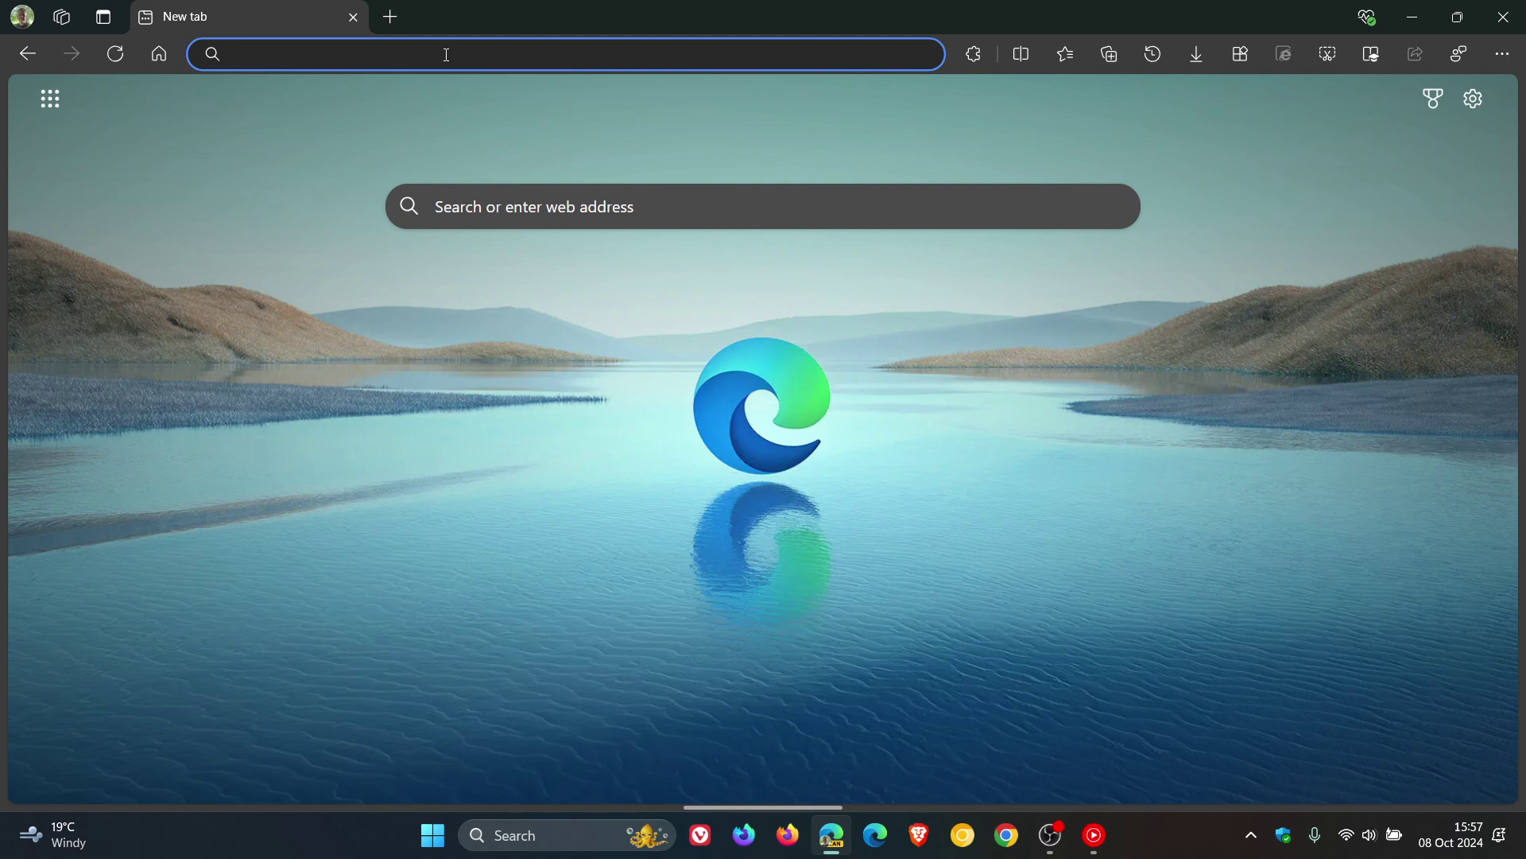
type("ef")
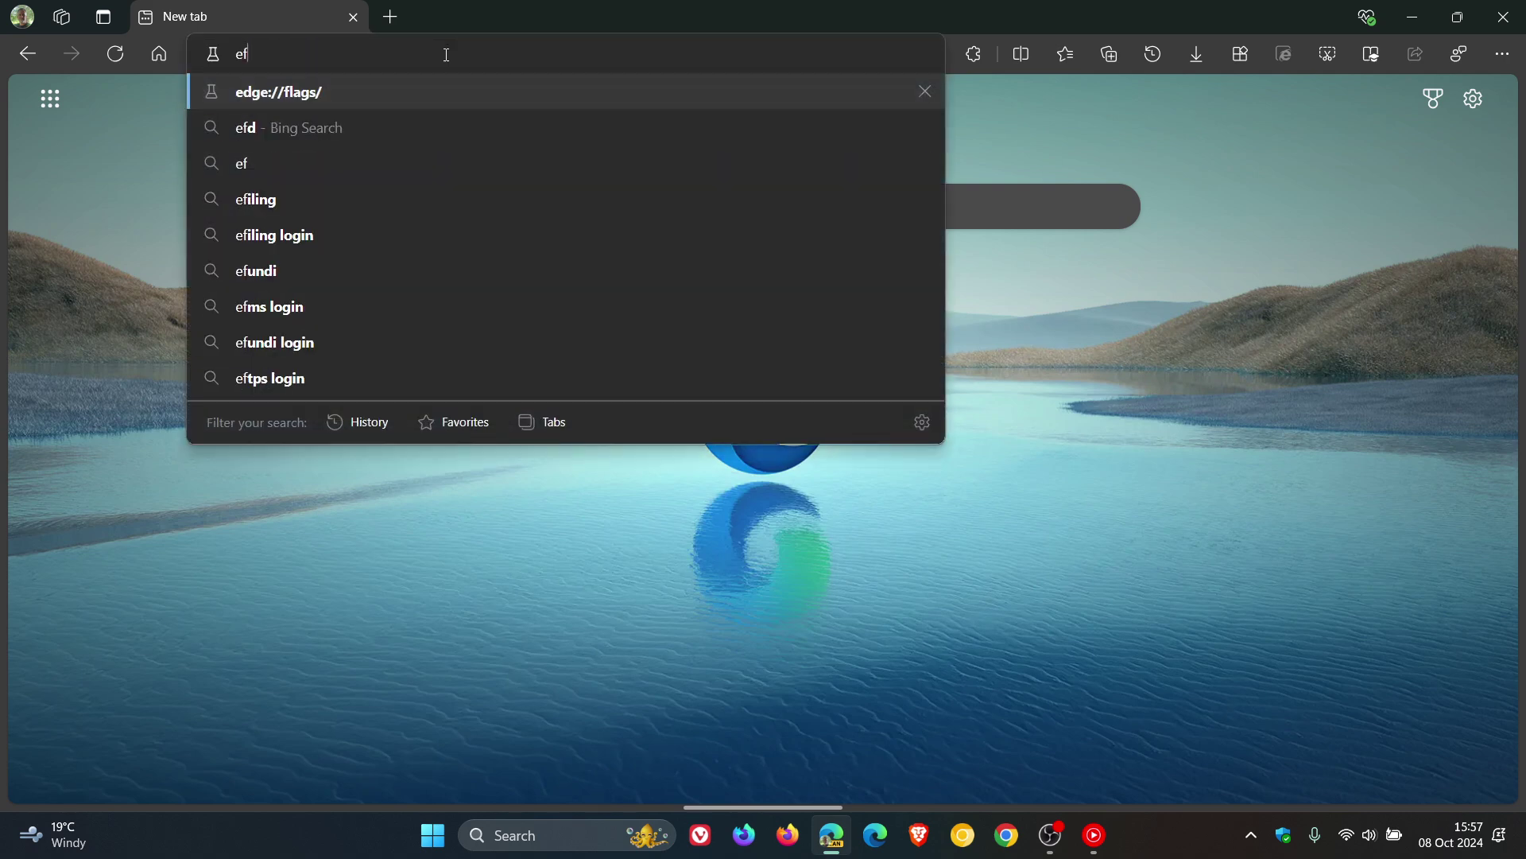
- Set the Copilot Vision flag in edge://flags to Enabled and return to the new tab page
left_click(448, 92)
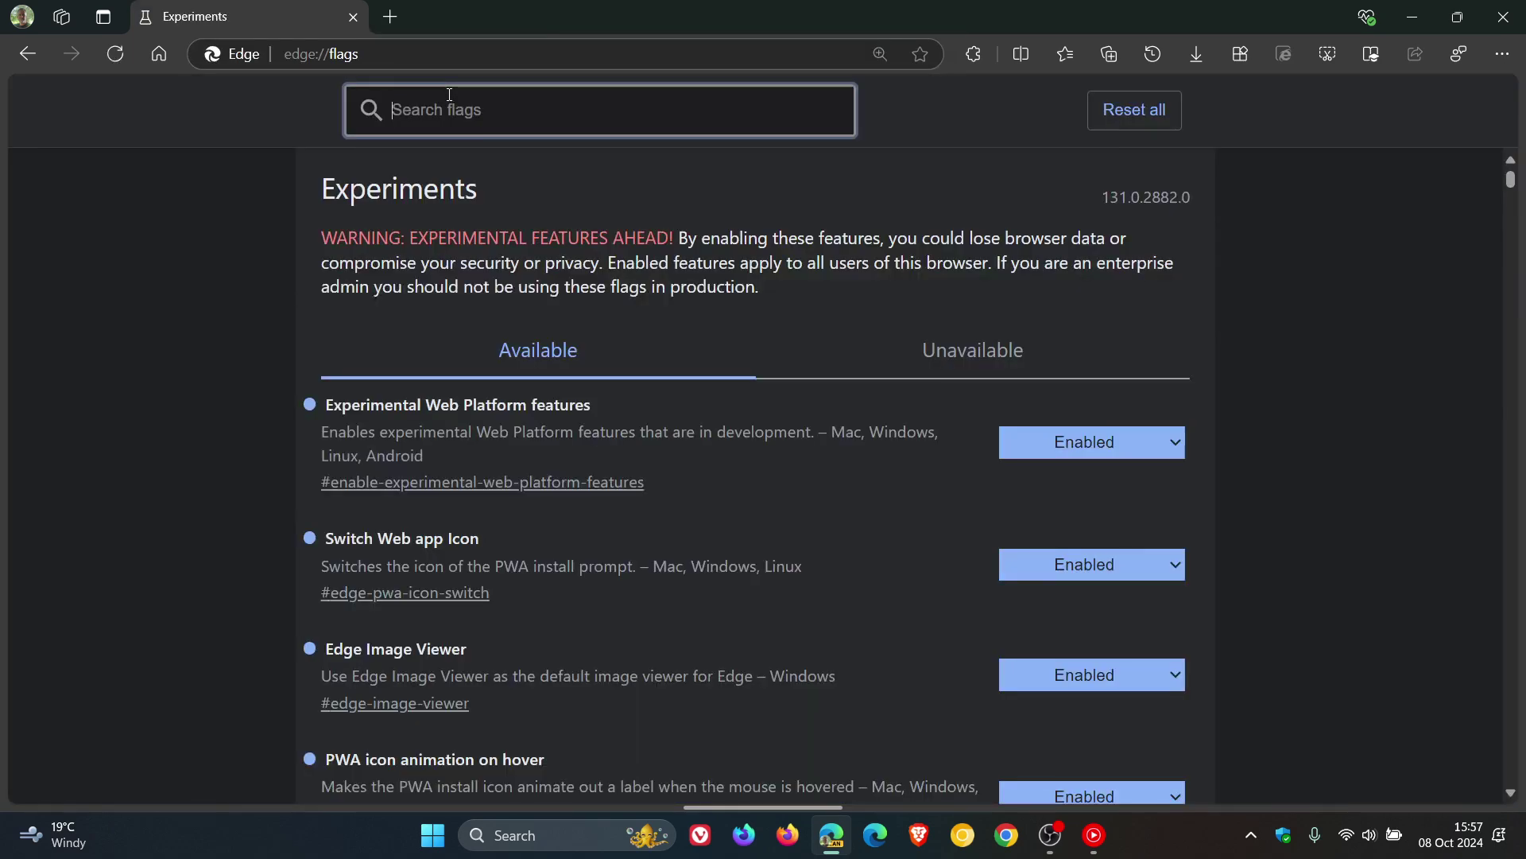
type("c")
type("opilo")
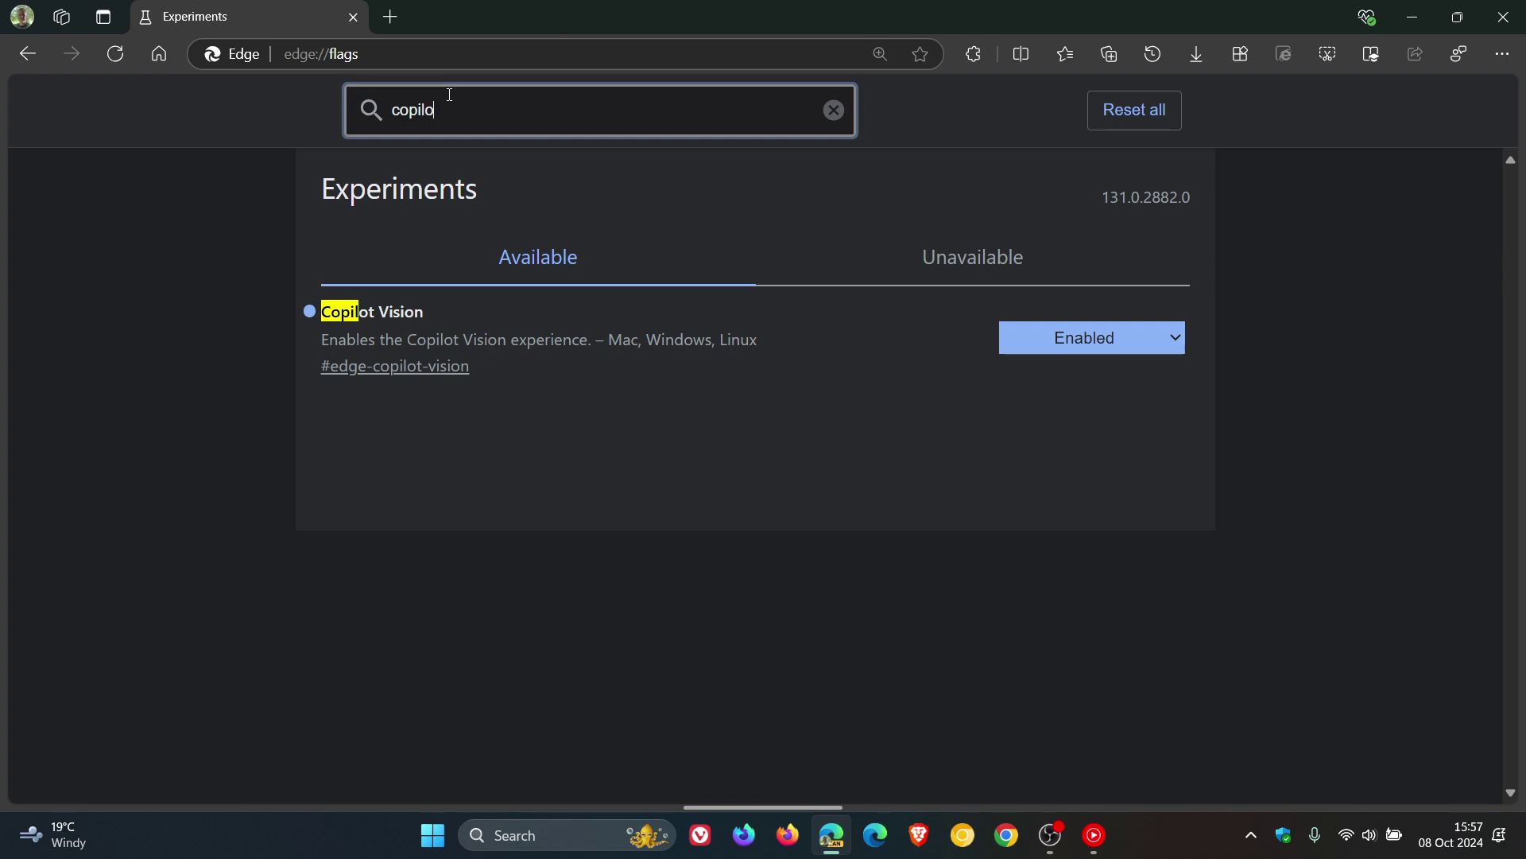
type("t")
left_click(1126, 337)
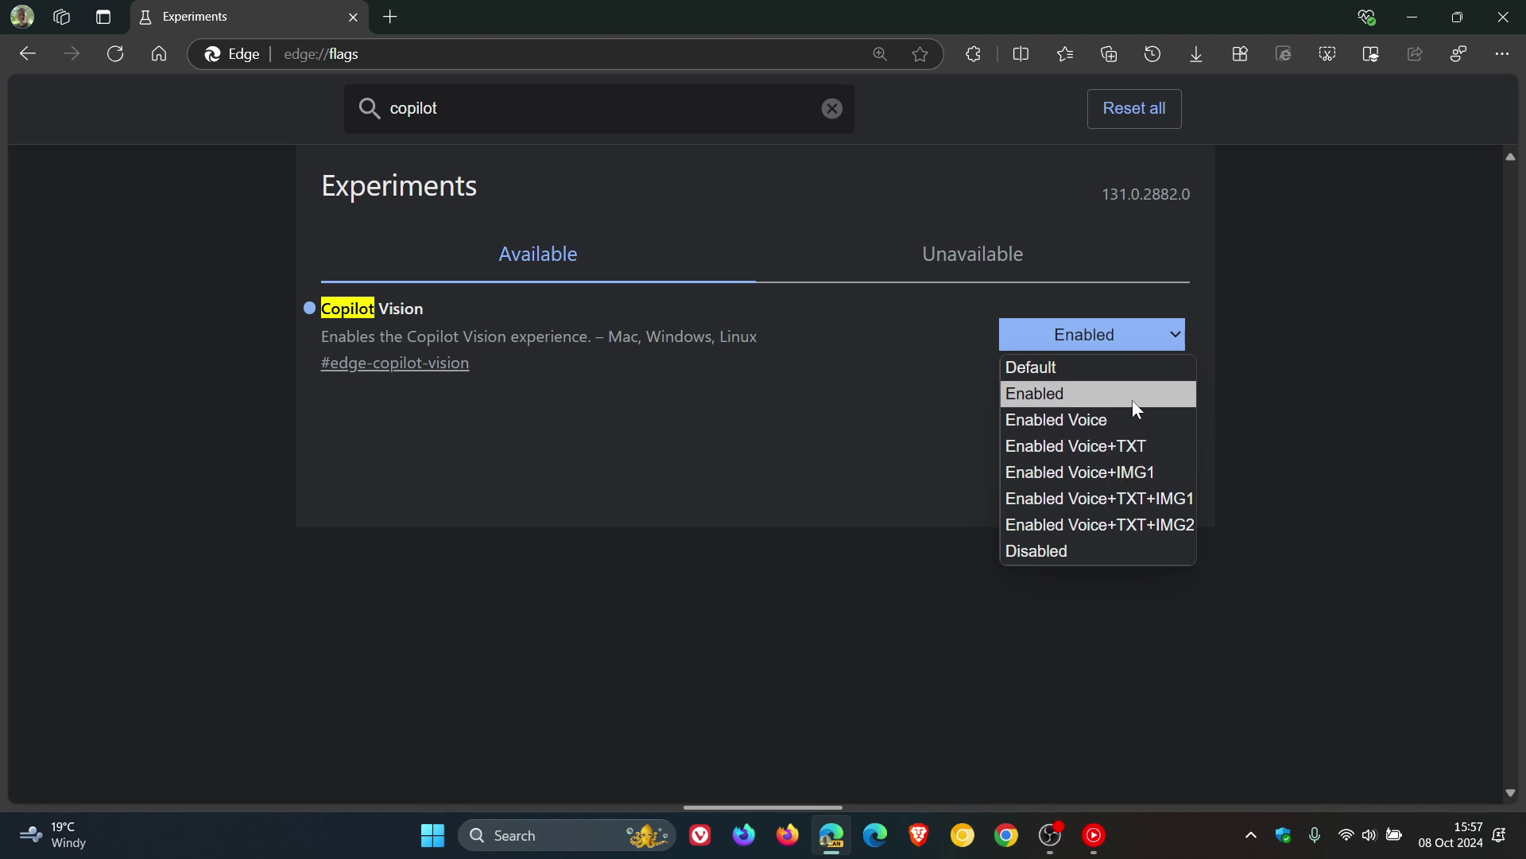
left_click(1248, 377)
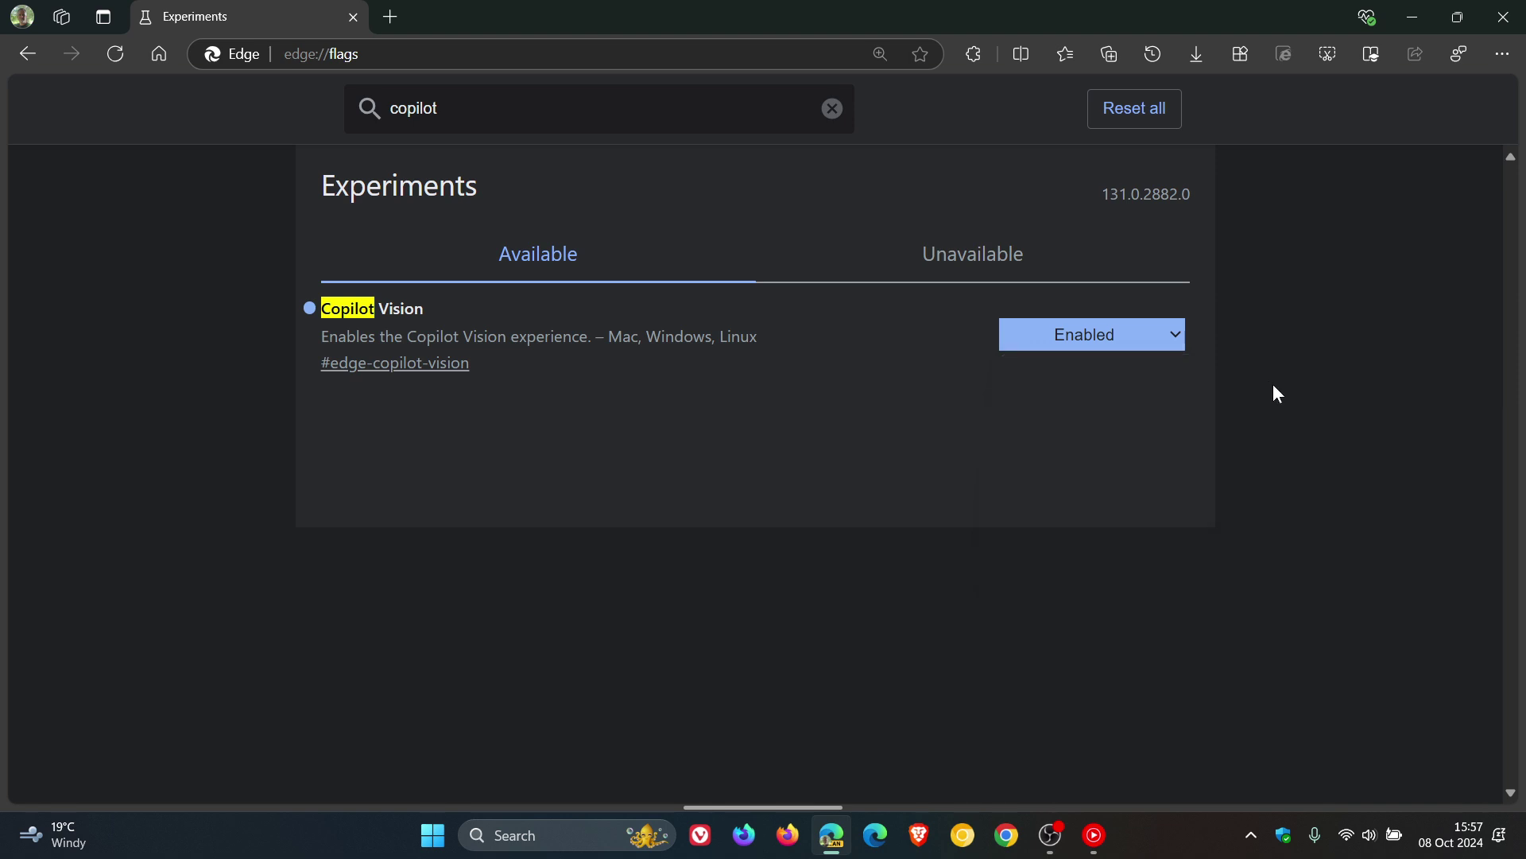
left_click(159, 54)
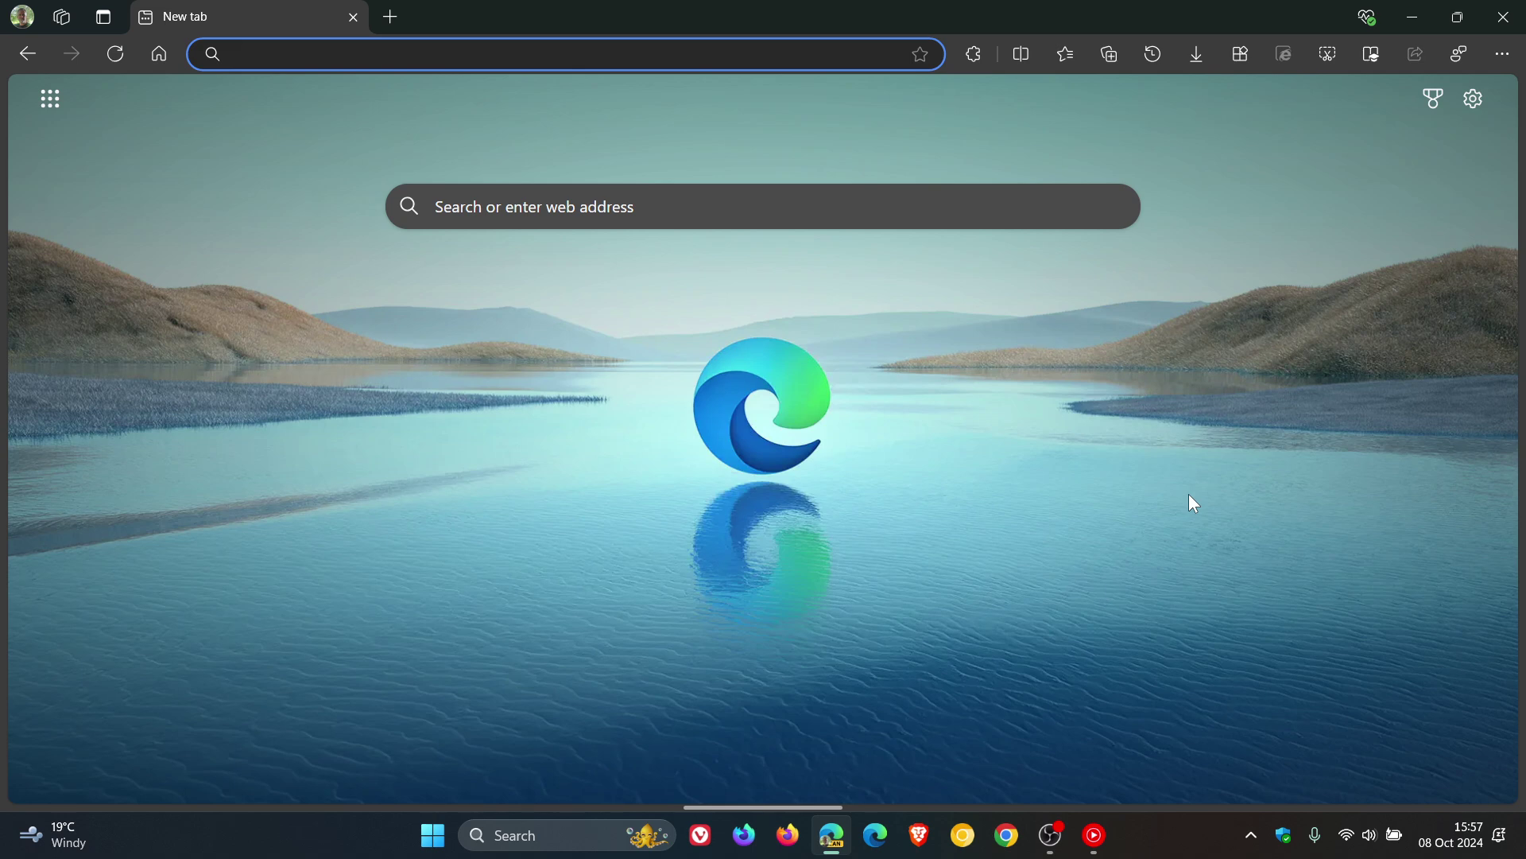
left_click(1473, 98)
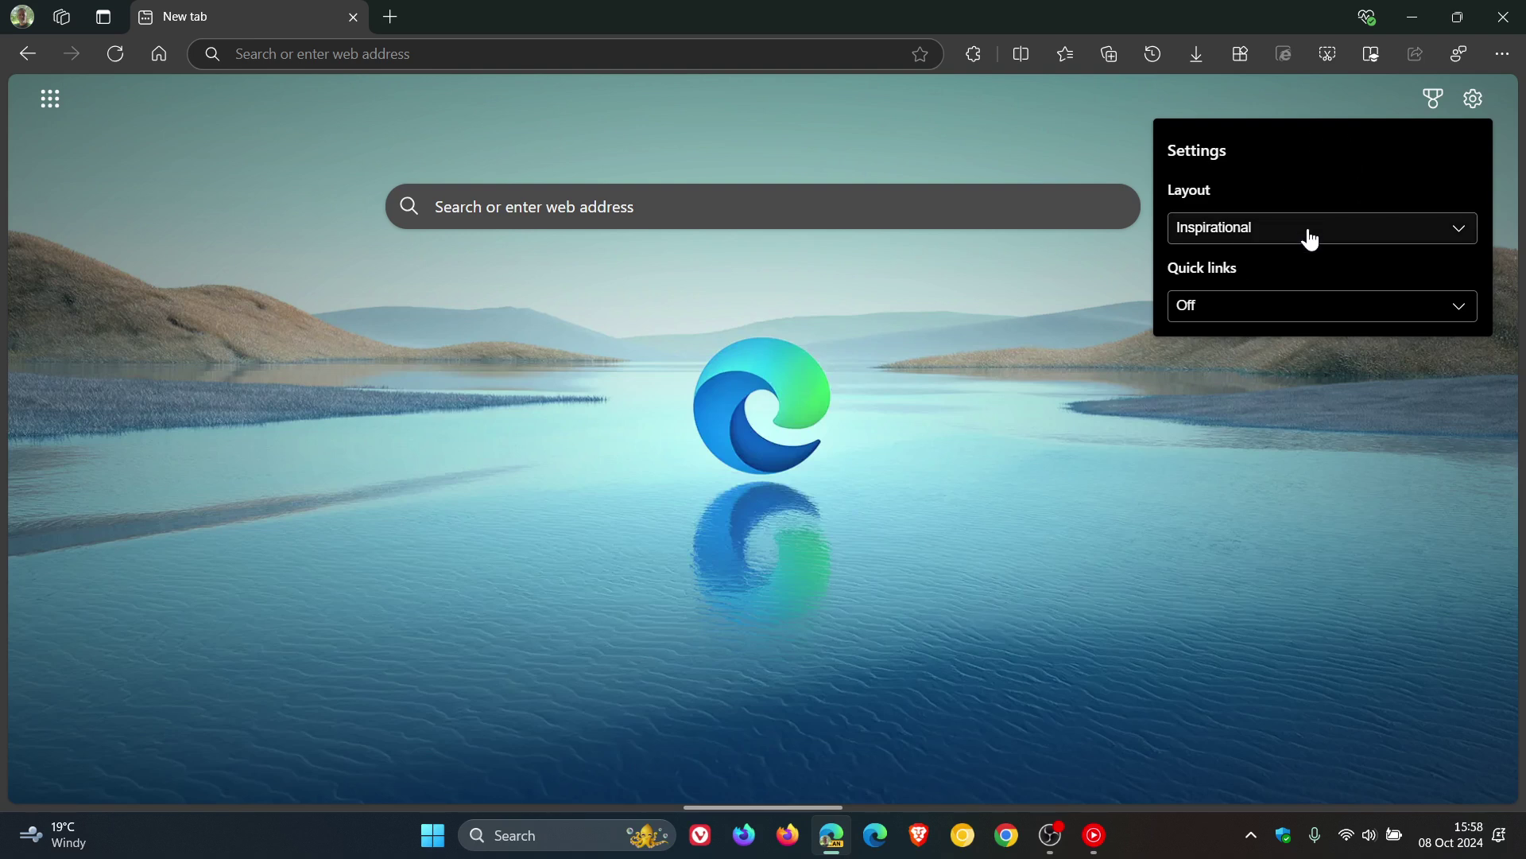
left_click(1186, 458)
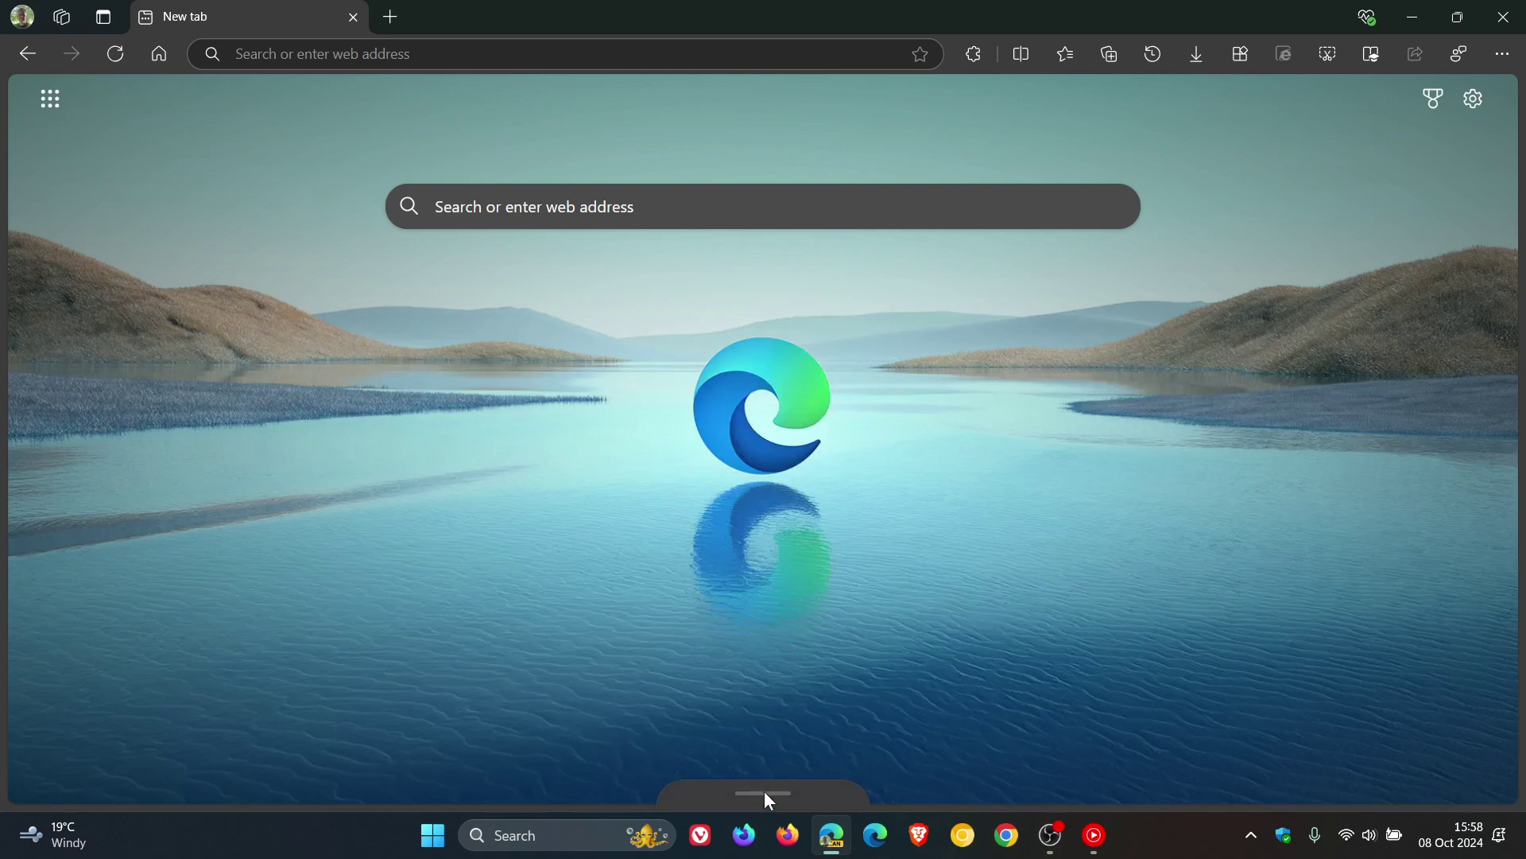
- Expand the bottom-centre handle to reveal the Copilot Vision 'Talk about your page' bar
left_click(765, 791)
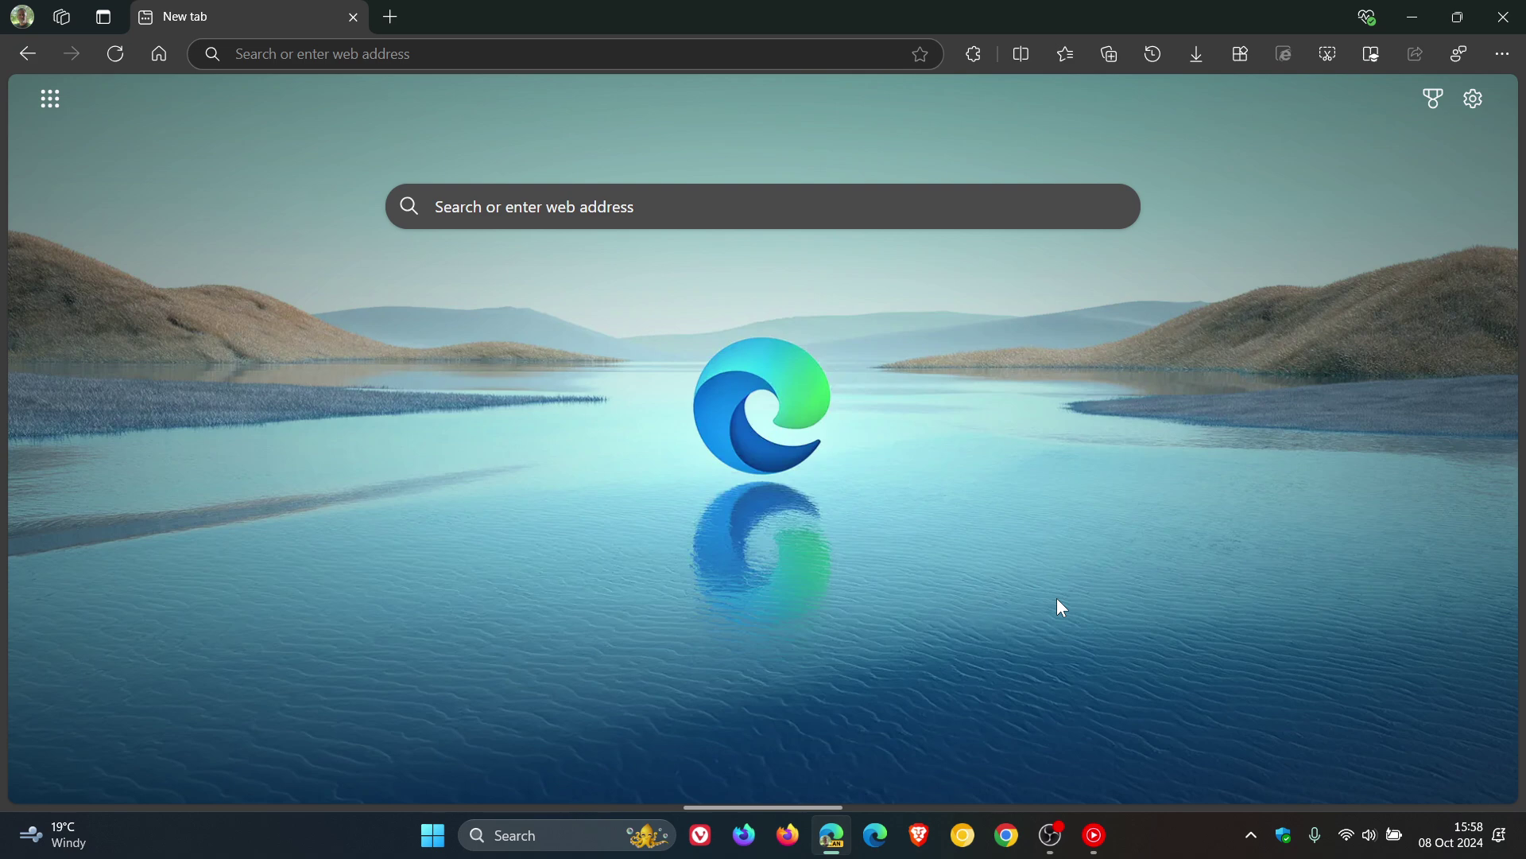
left_click(759, 794)
left_click(762, 800)
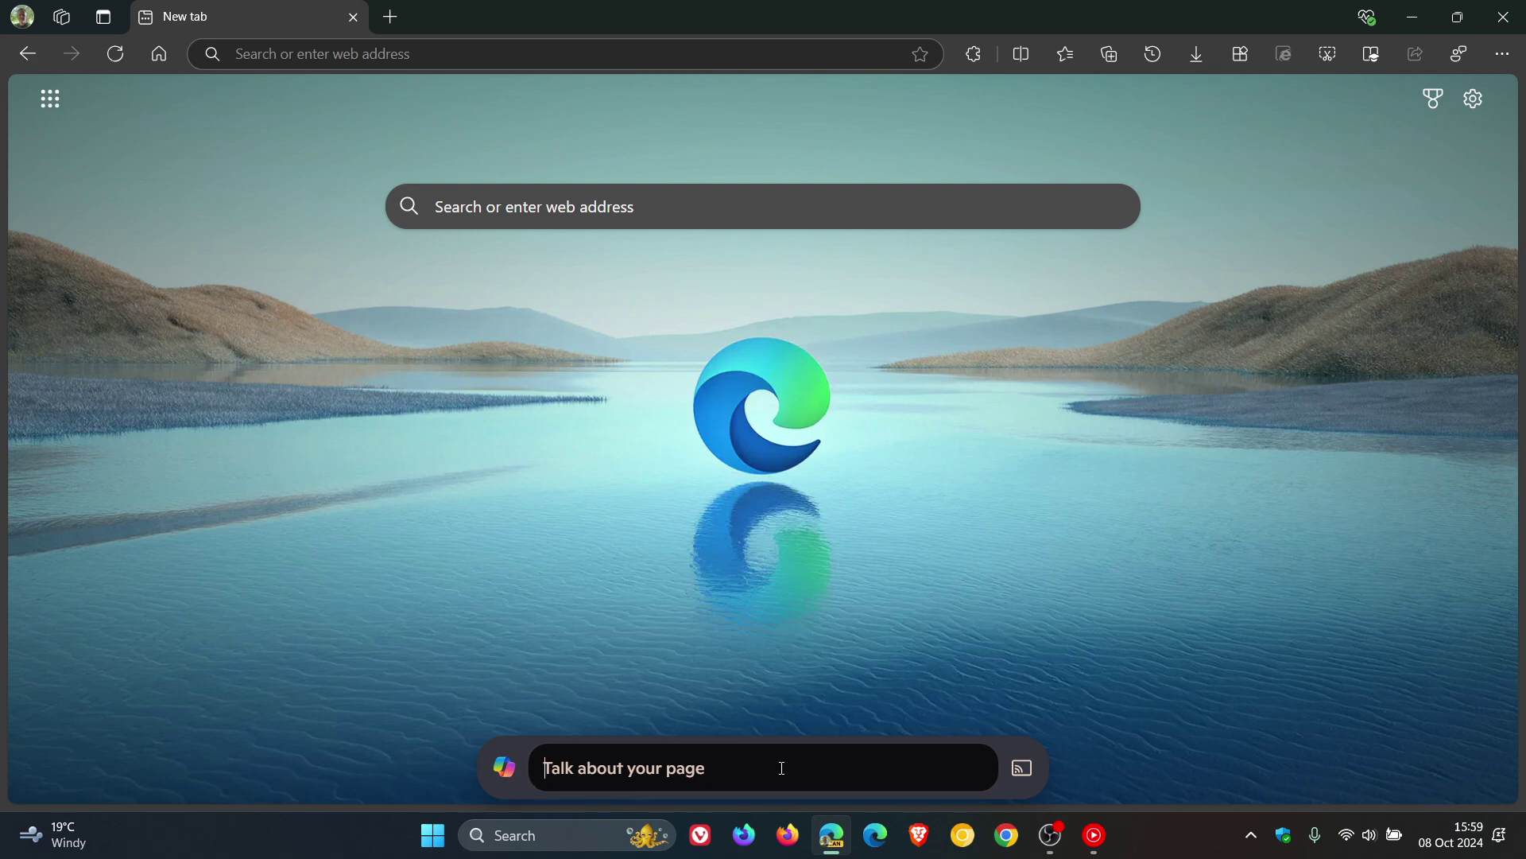
left_click(781, 767)
left_click(1021, 767)
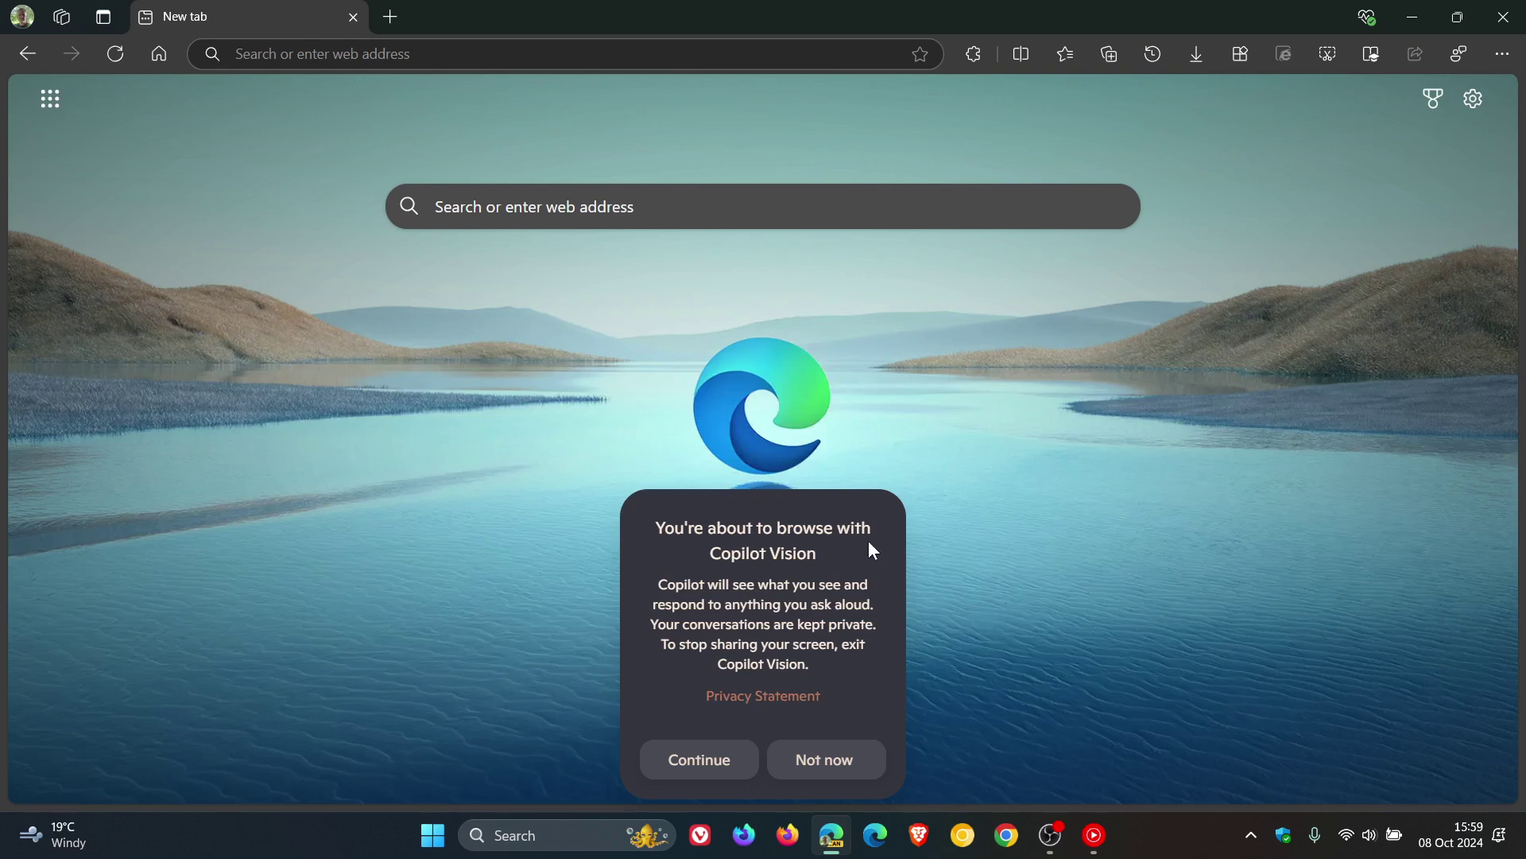
left_click(702, 761)
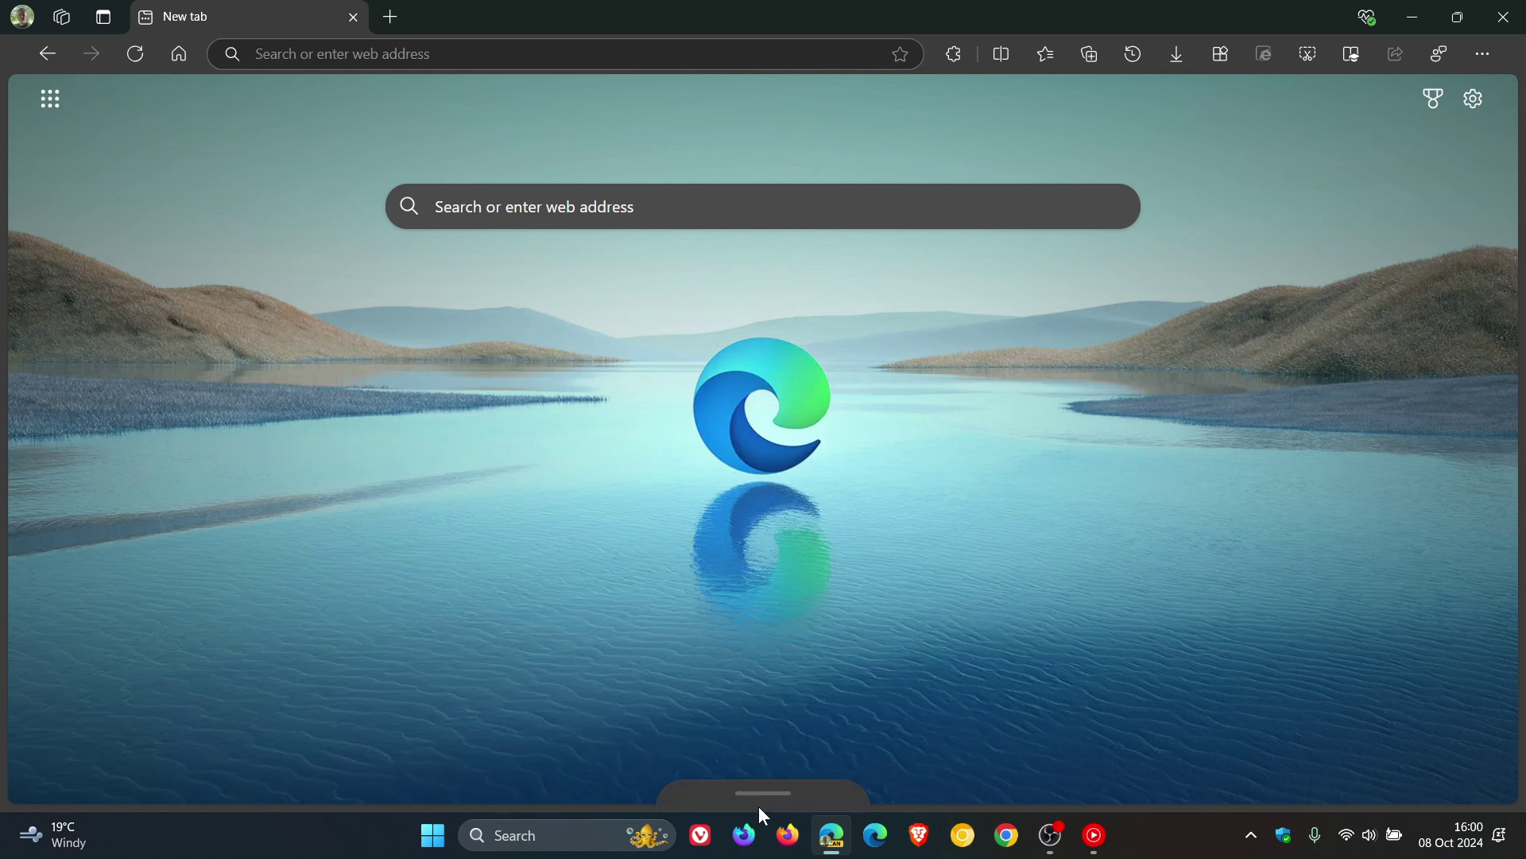
left_click(758, 795)
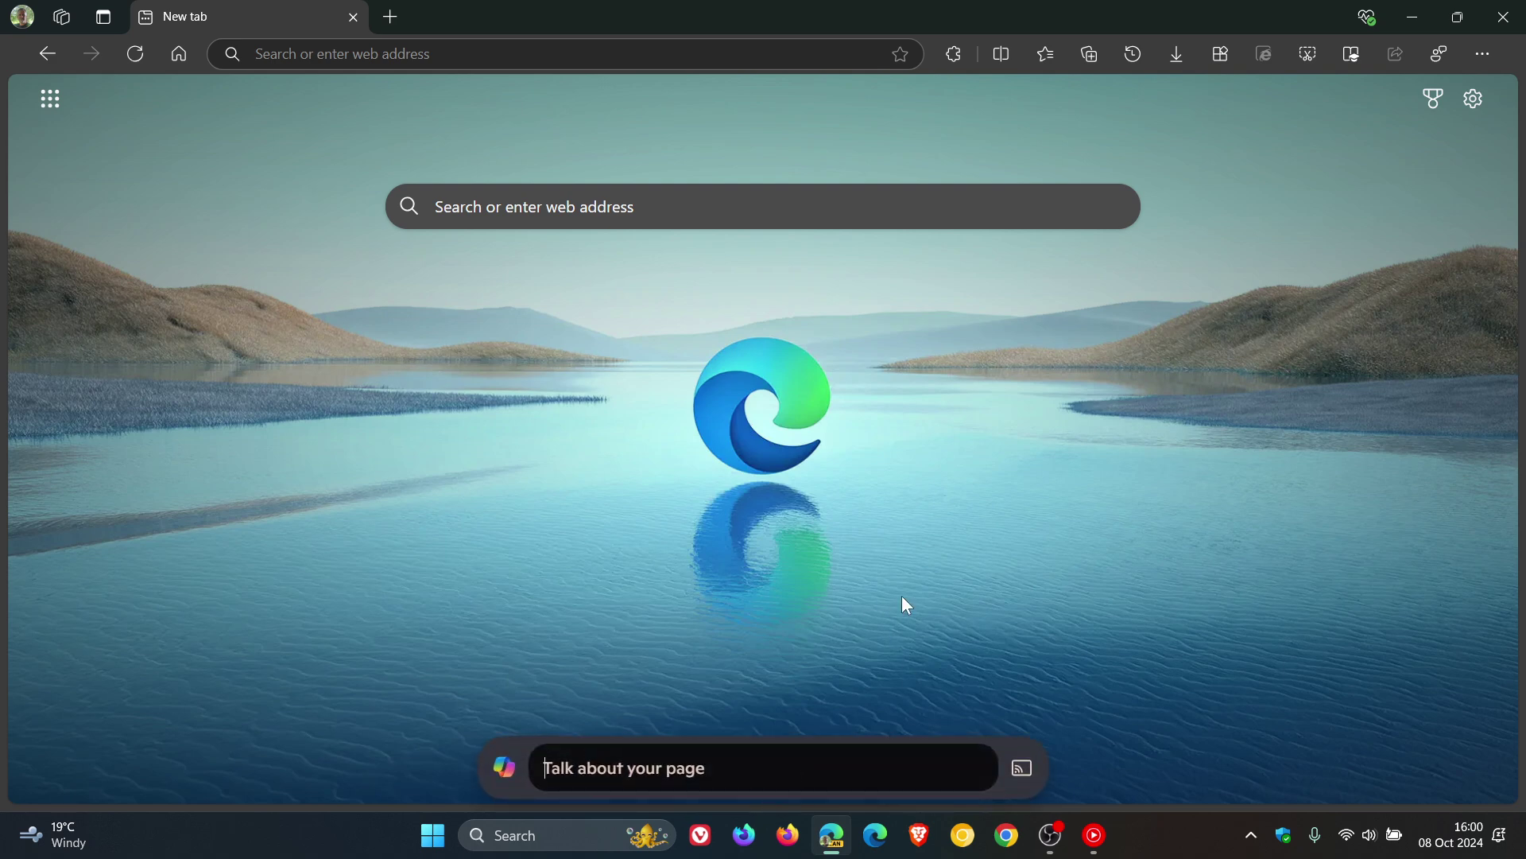